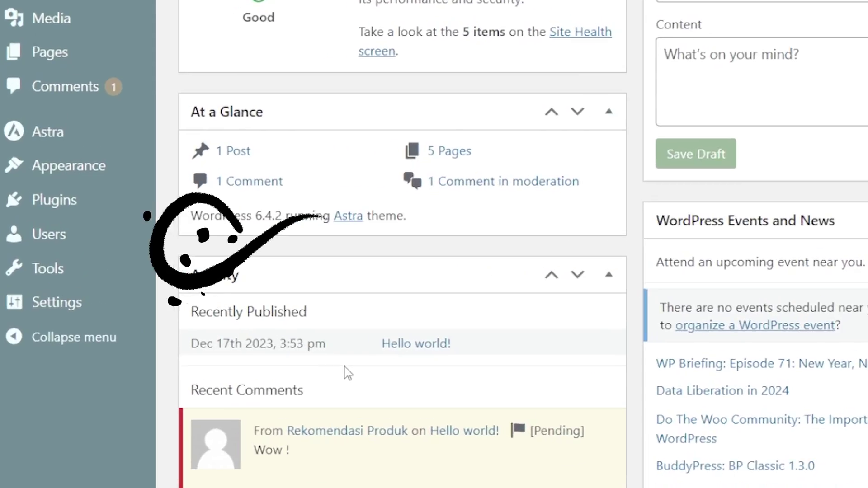
Install the WPCode plugin from Add New Plugin and activate it as WPCode Lite.
mouse_move(62, 218)
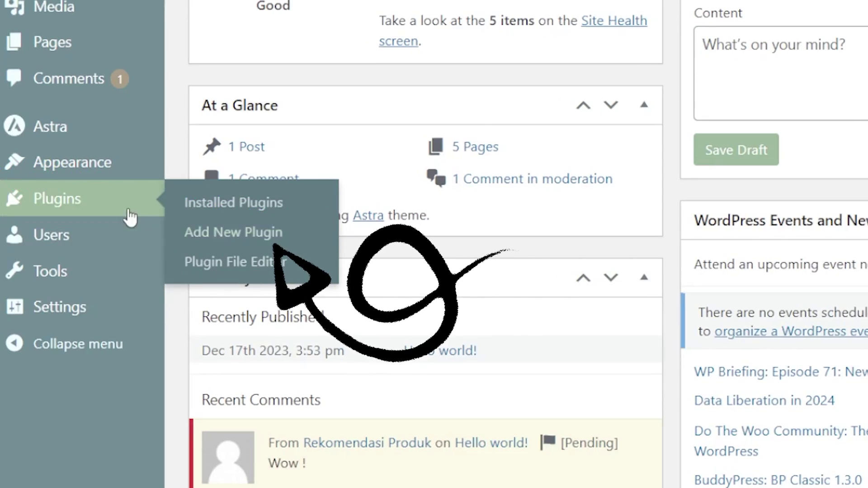
click(233, 232)
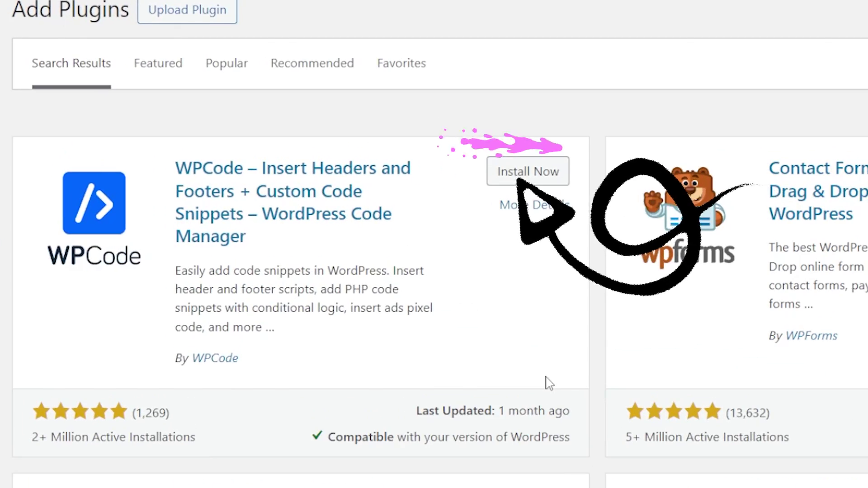
click(514, 176)
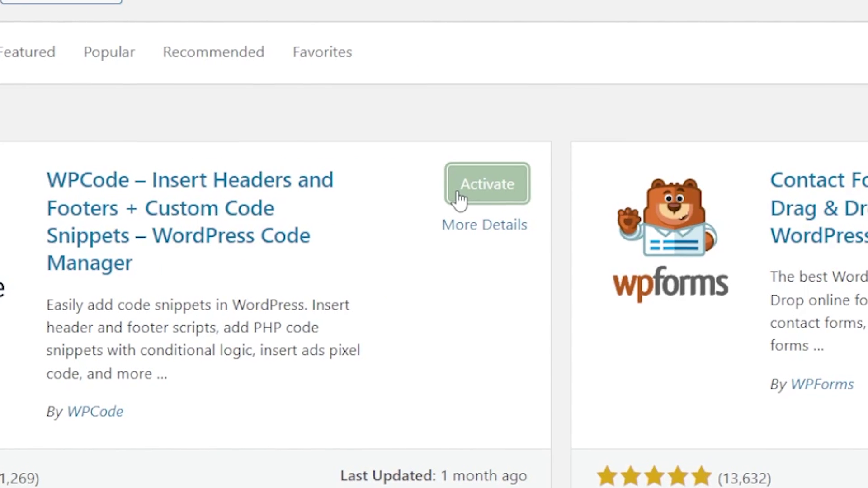
click(455, 199)
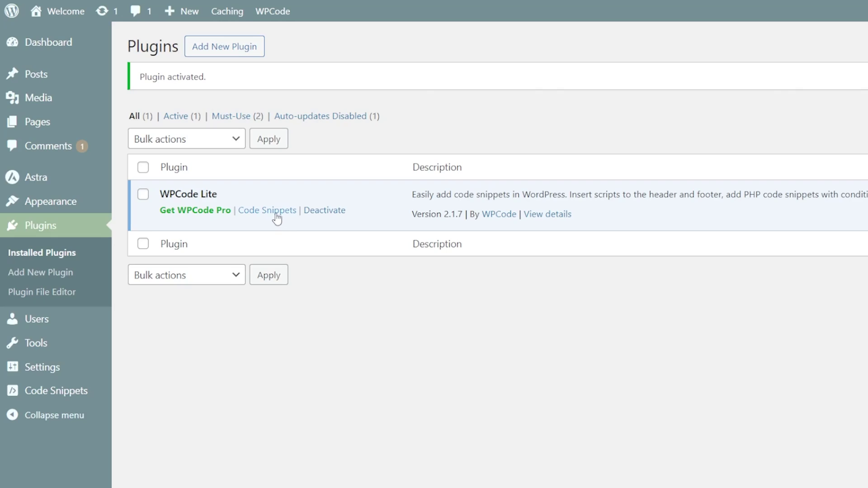
Connect WPCode's Code Snippets to the WPCode Library and reach the Add Snippet page.
click(277, 211)
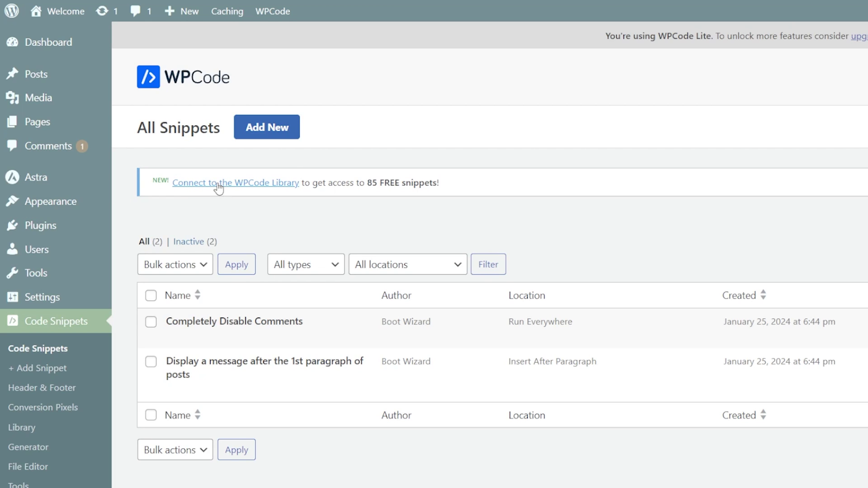
click(294, 183)
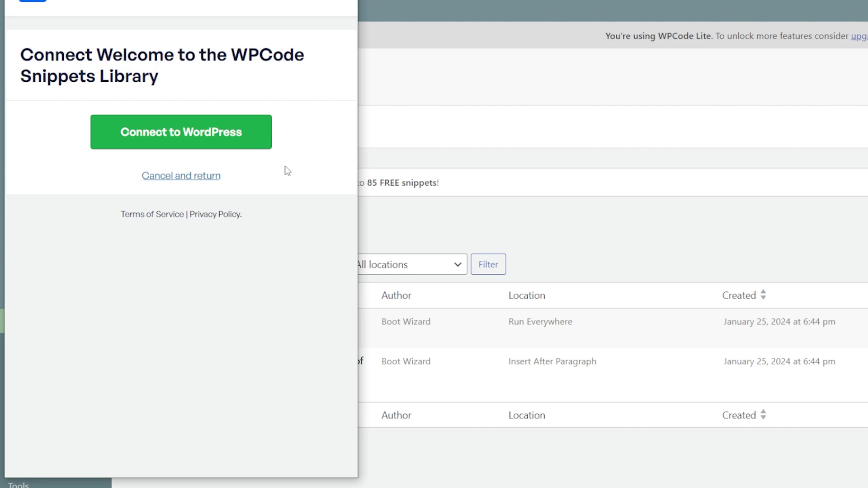
click(229, 134)
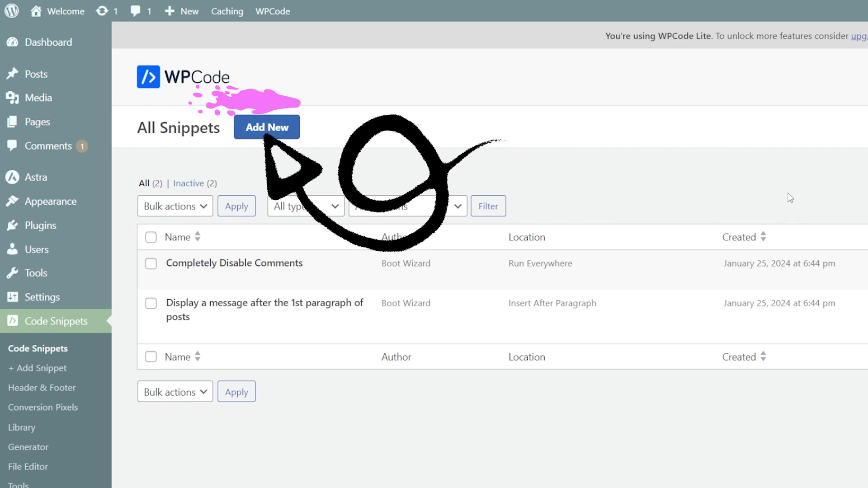
click(250, 129)
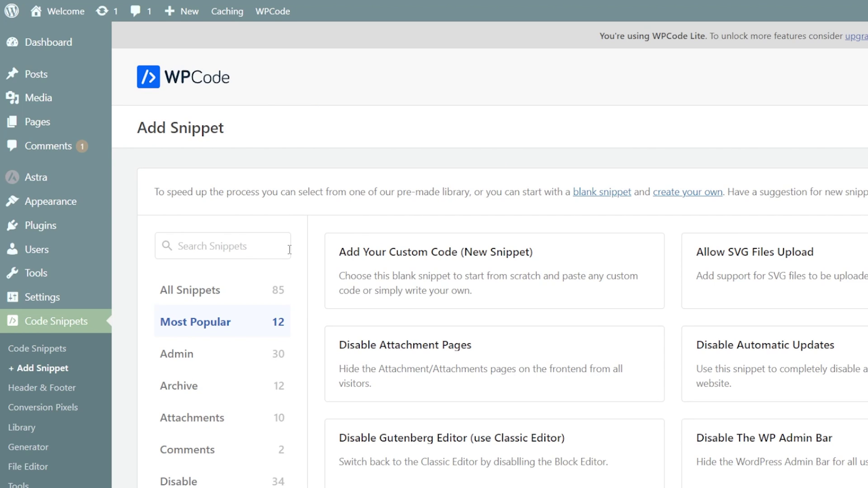
Search the library for 'howdy' and use the Change "Howdy Admin" in Admin Bar snippet.
click(235, 252)
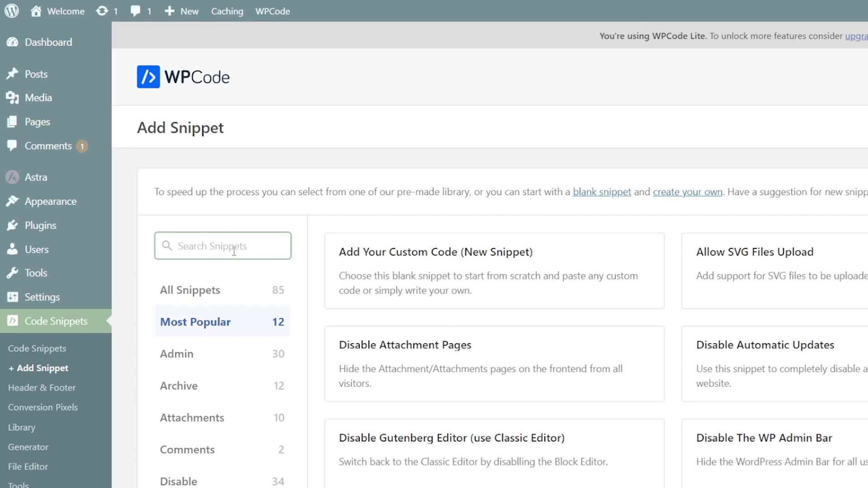
text(howdy)
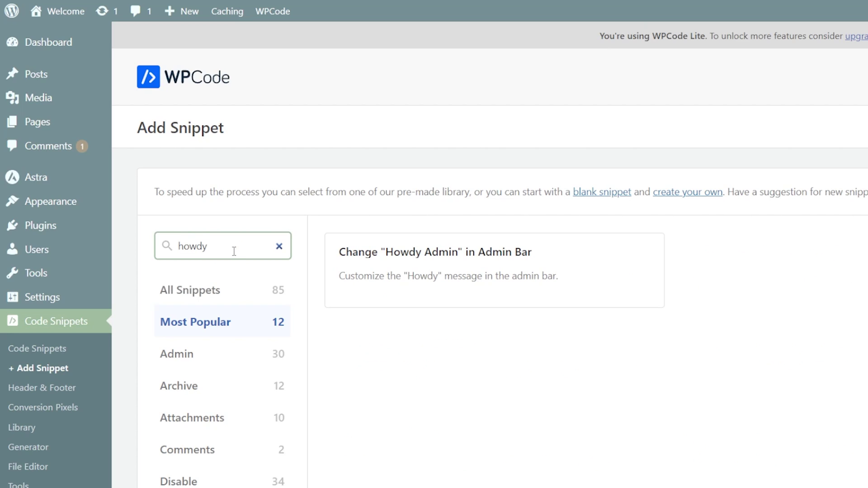
mouse_move(496, 273)
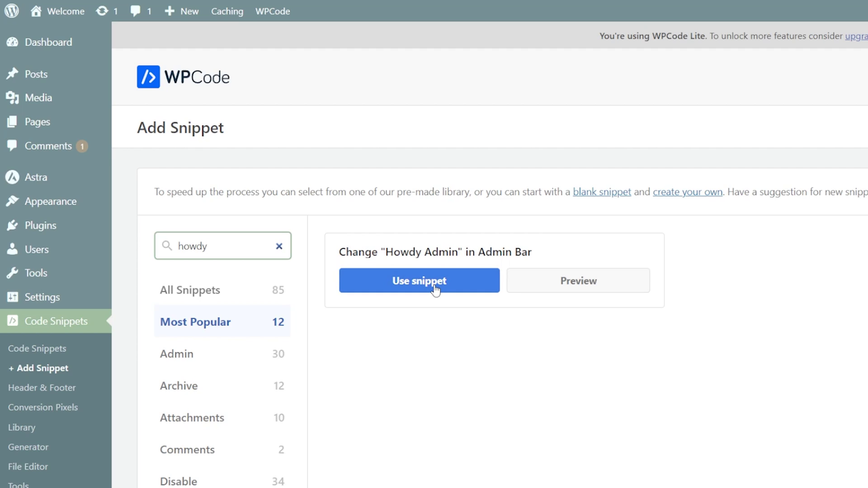
click(419, 282)
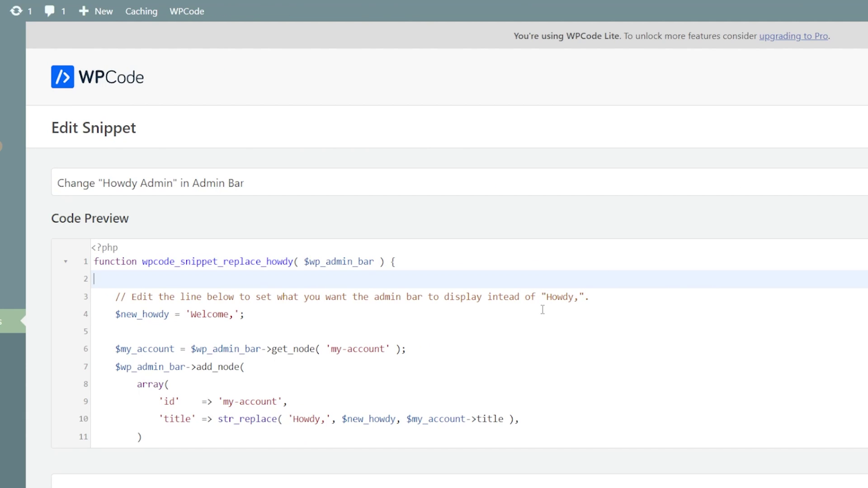
Review the 'Welcome,' greeting code and insertion settings, then switch the snippet to Active.
scroll(542, 310, down, 4)
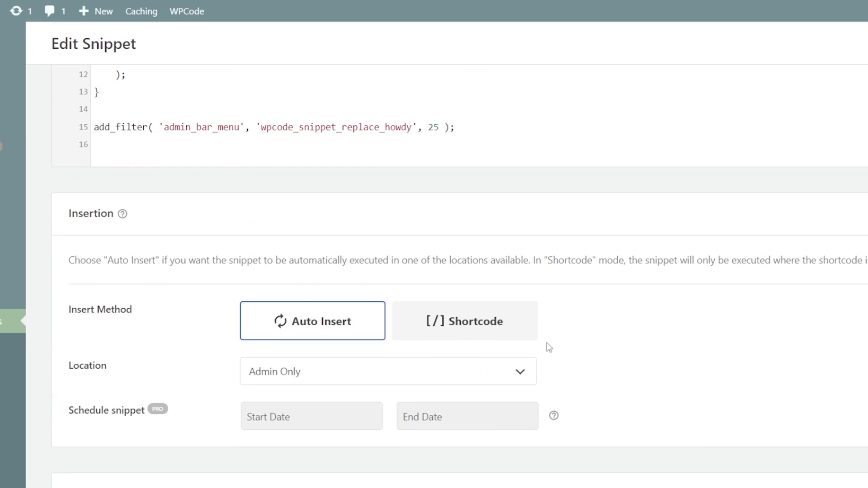
scroll(546, 344, up, 1)
scroll(506, 340, up, 3)
scroll(469, 338, down, 3)
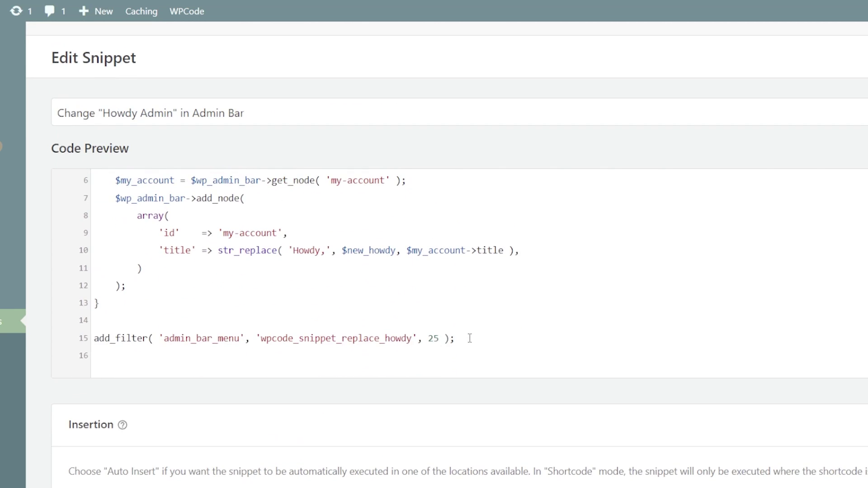
scroll(583, 444, down, 15)
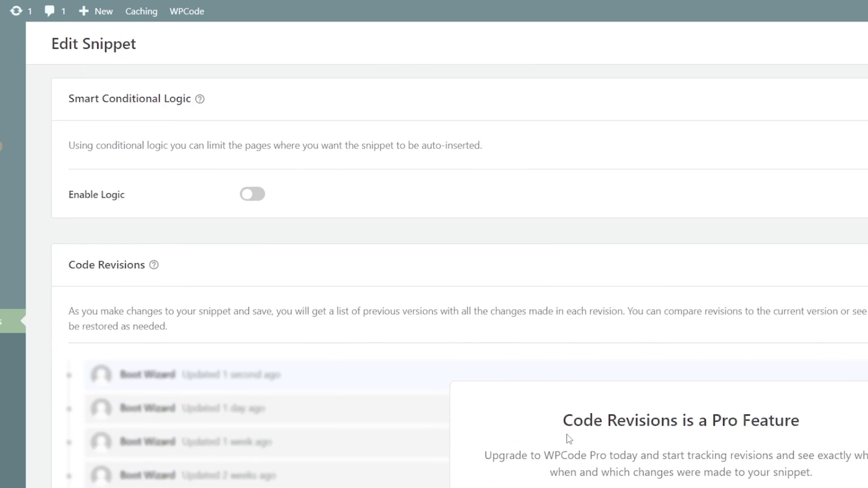
scroll(568, 439, up, 3)
scroll(569, 439, up, 10)
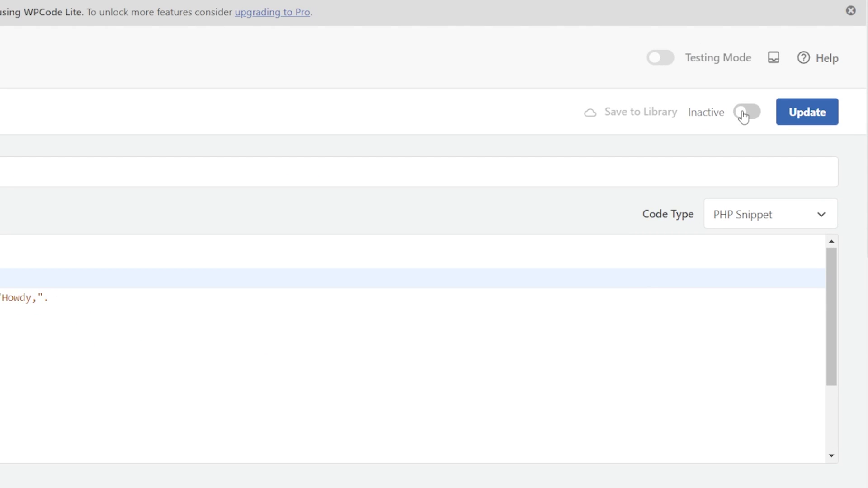
click(745, 113)
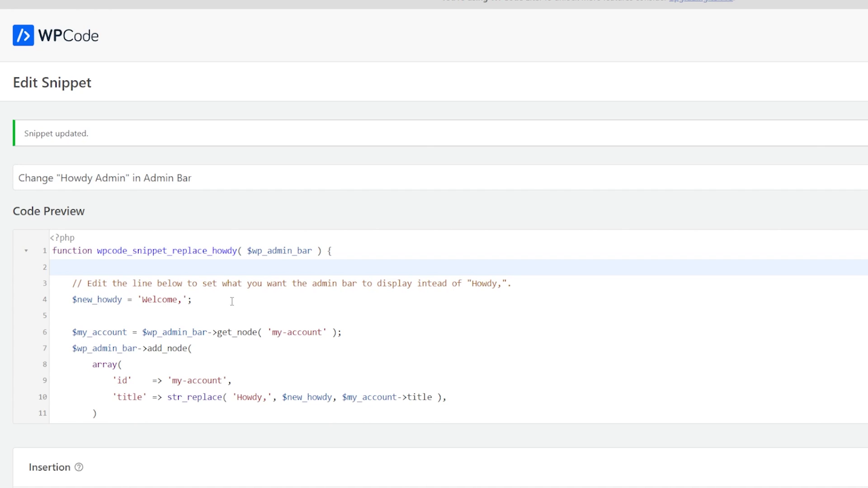
Replace 'Welcome' with 'Hello' in the line 4 greeting string.
click(179, 301)
text(,)
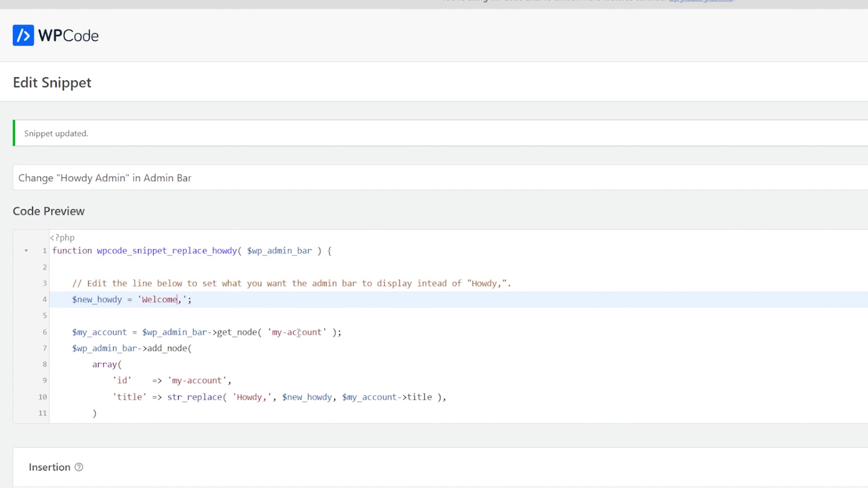
key(BackSpace)
key(BackSpace)
key(BackSpace)
key(BackSpace)
text(Hello)
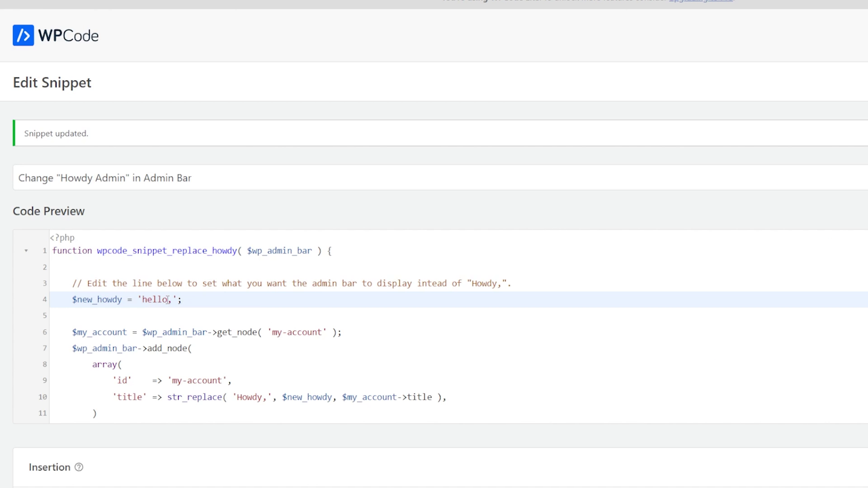
Change the greeting to 'have a great day', then 'You Are The Best', and save the snippet.
key(BackSpace)
key(BackSpace)
key(BackSpace)
key(BackSpace)
key(BackSpace)
text(have a great day)
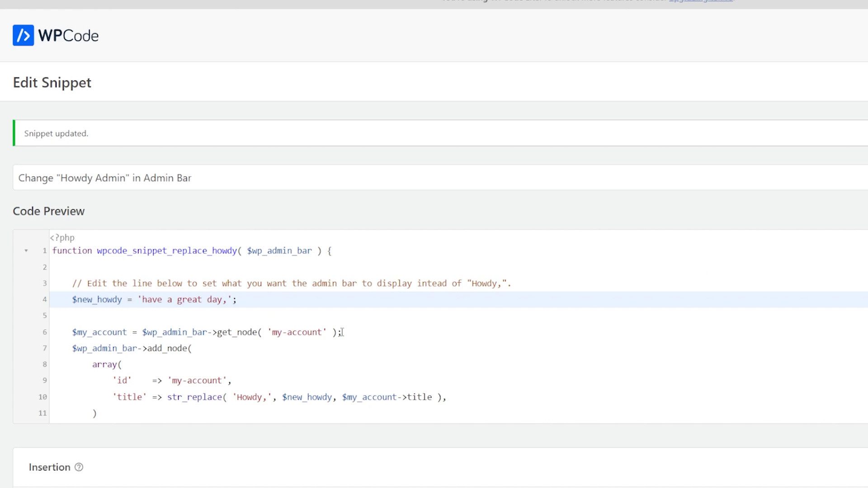
key(BackSpace)
key(BackSpace)
key(BackSpace)
key(BackSpace)
key(BackSpace)
key(BackSpace)
key(BackSpace)
key(BackSpace)
key(BackSpace)
key(BackSpace)
key(BackSpace)
key(BackSpace)
text(You Are The Best)
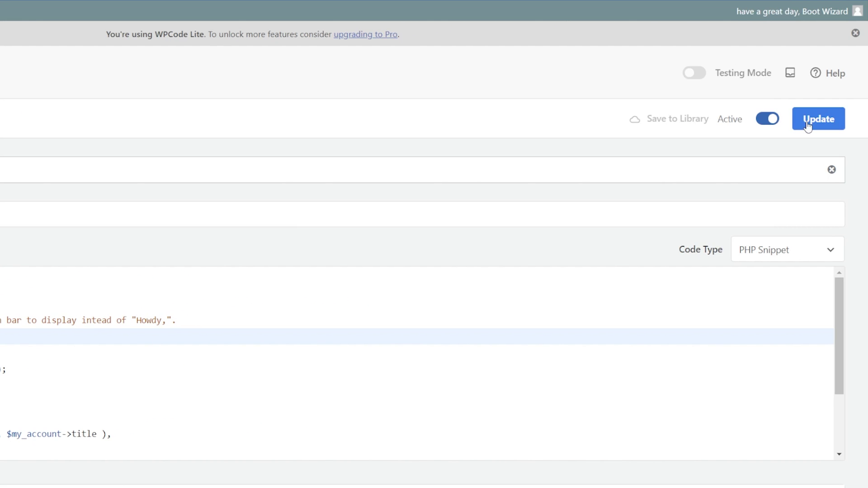
click(808, 126)
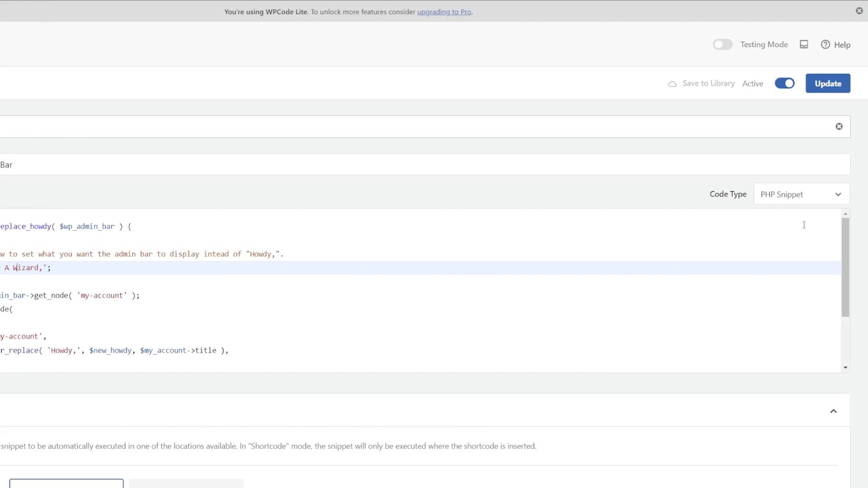
Toggle the greeting snippet to inactive and save it.
click(786, 88)
click(818, 88)
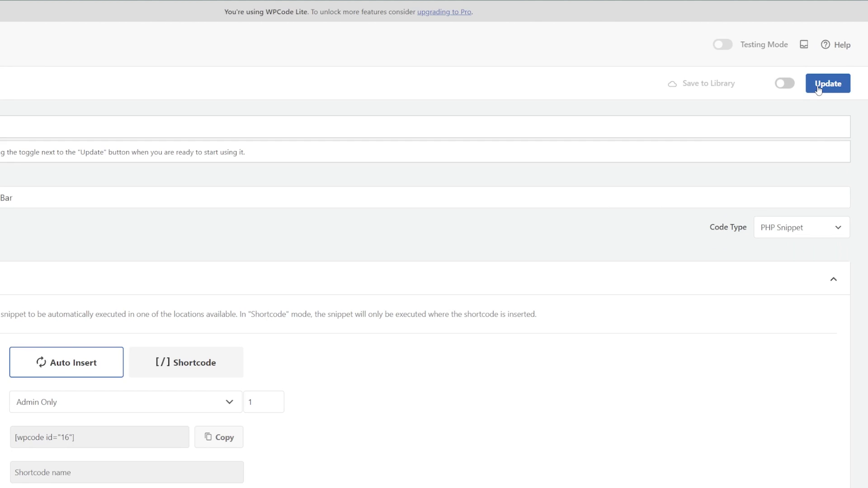